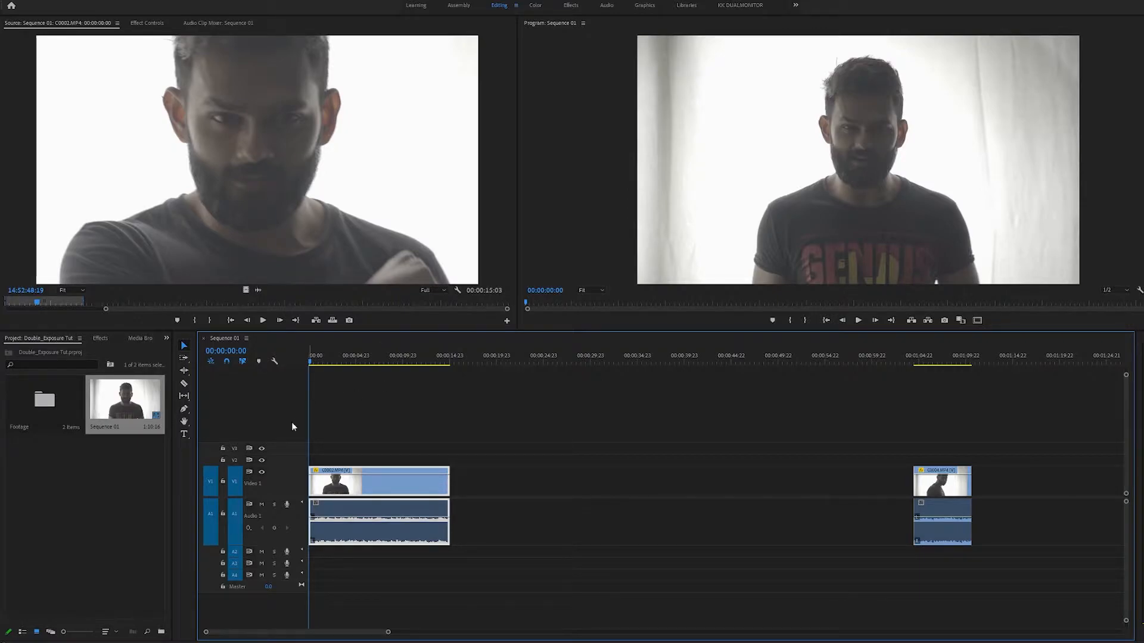
Zoom the timeline in on the first clip and scrub to a frame within it
{"action": "key", "text": "equal"}
{"action": "key", "text": "equal"}
{"action": "left_click_drag", "start_coordinate": [357, 357], "coordinate": [746, 361]}
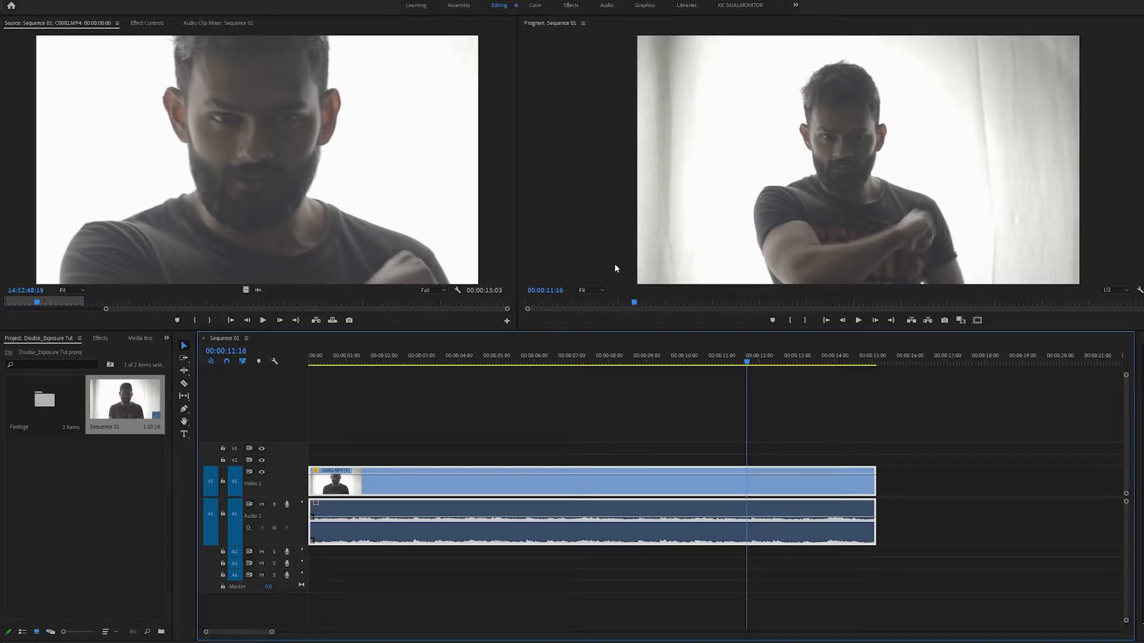
Return to the sequence start, then scrub forward and settle around five seconds in
{"action": "key", "text": "Home"}
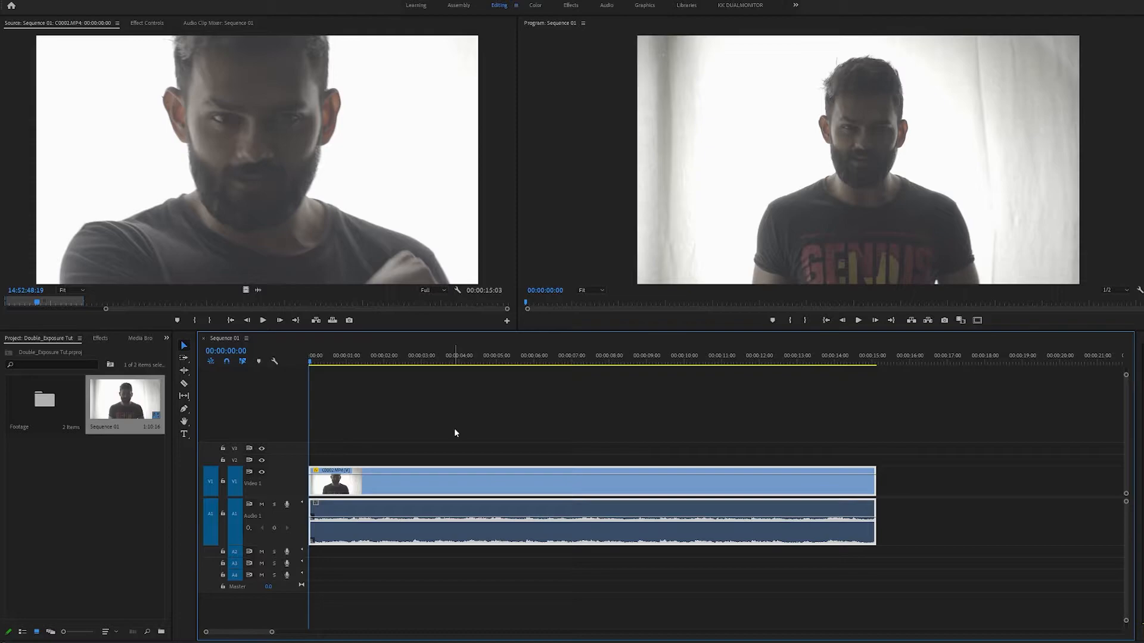
{"action": "left_click_drag", "start_coordinate": [341, 360], "coordinate": [573, 360]}
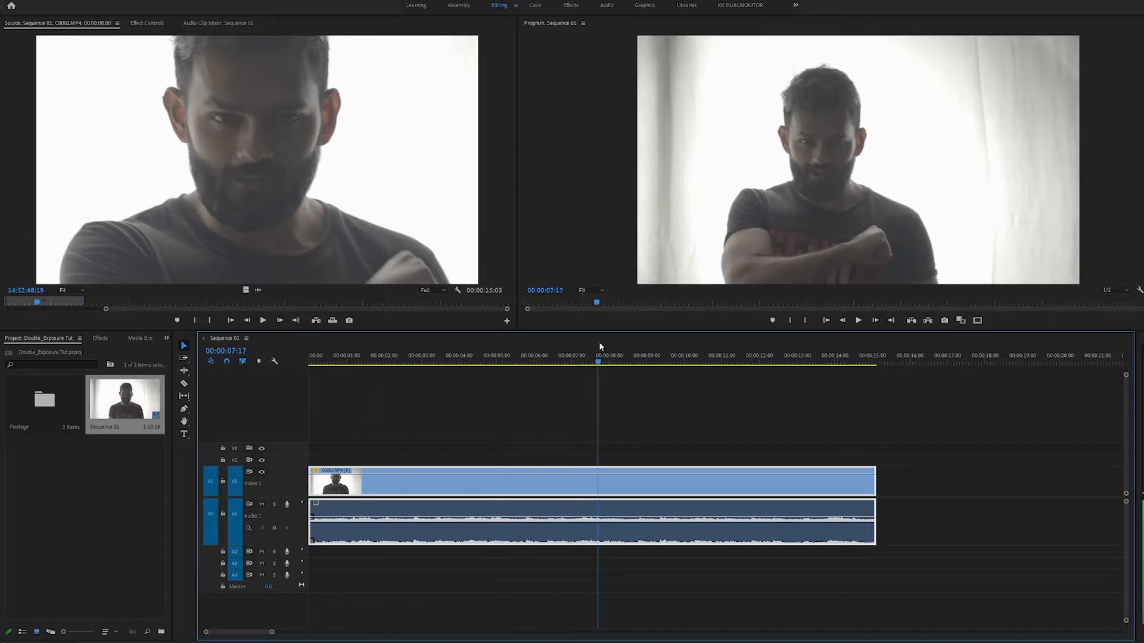
{"action": "left_click", "coordinate": [499, 360]}
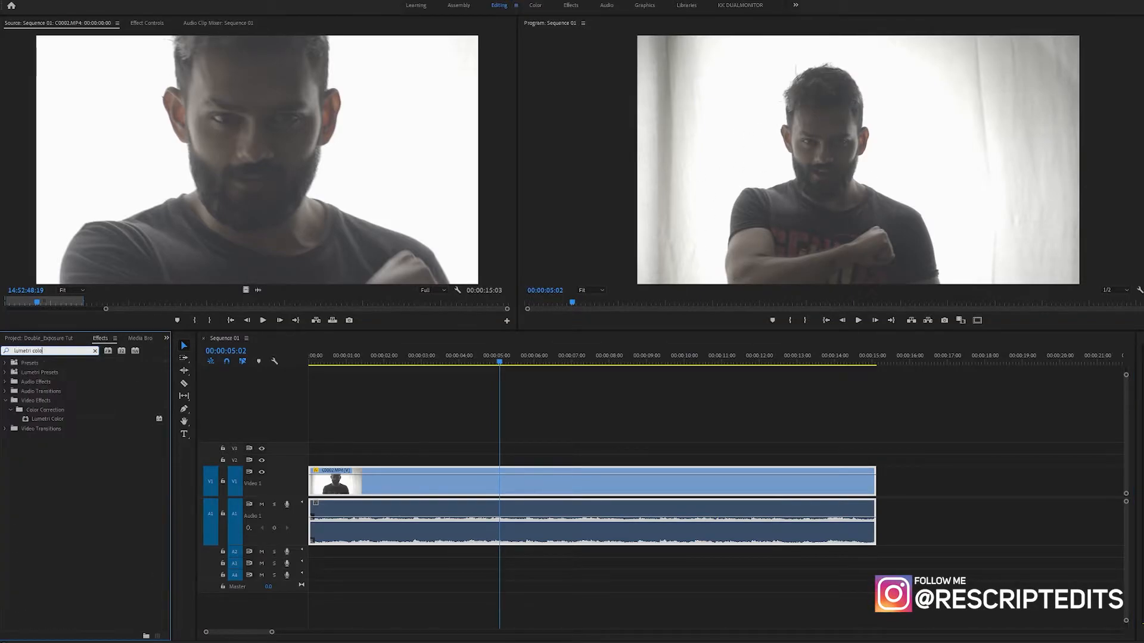
{"action": "scroll", "coordinate": [29, 200], "scroll_direction": "down", "scroll_amount": 2}
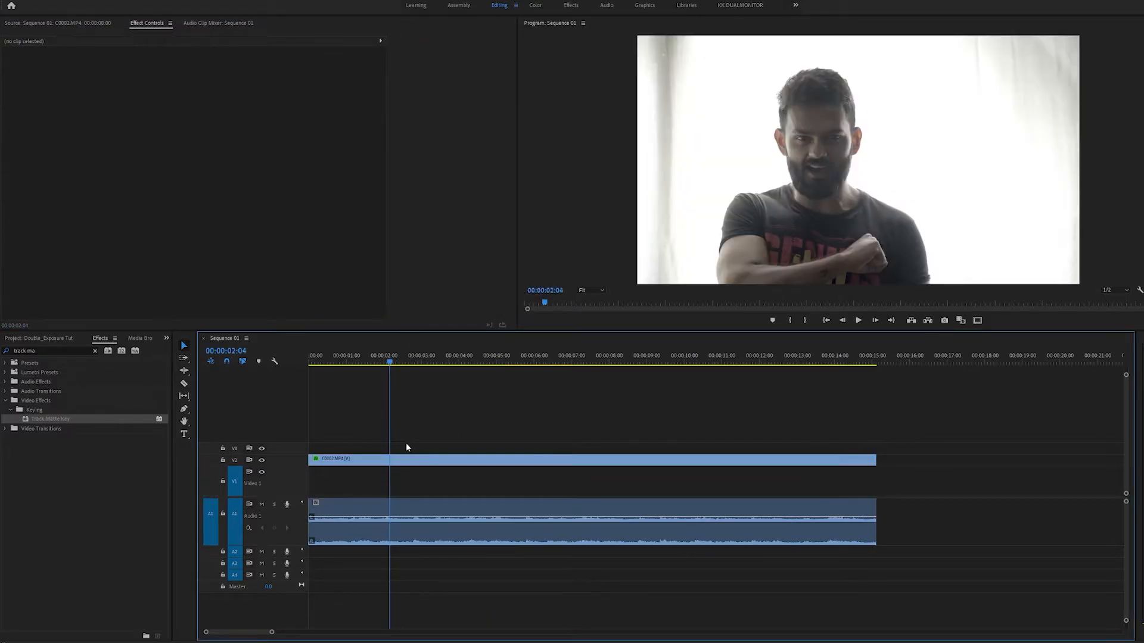
Create a new Color Matte from the Project panel's New Item menu
{"action": "left_click", "coordinate": [72, 339]}
{"action": "right_click", "coordinate": [40, 492]}
{"action": "mouse_move", "coordinate": [82, 514]}
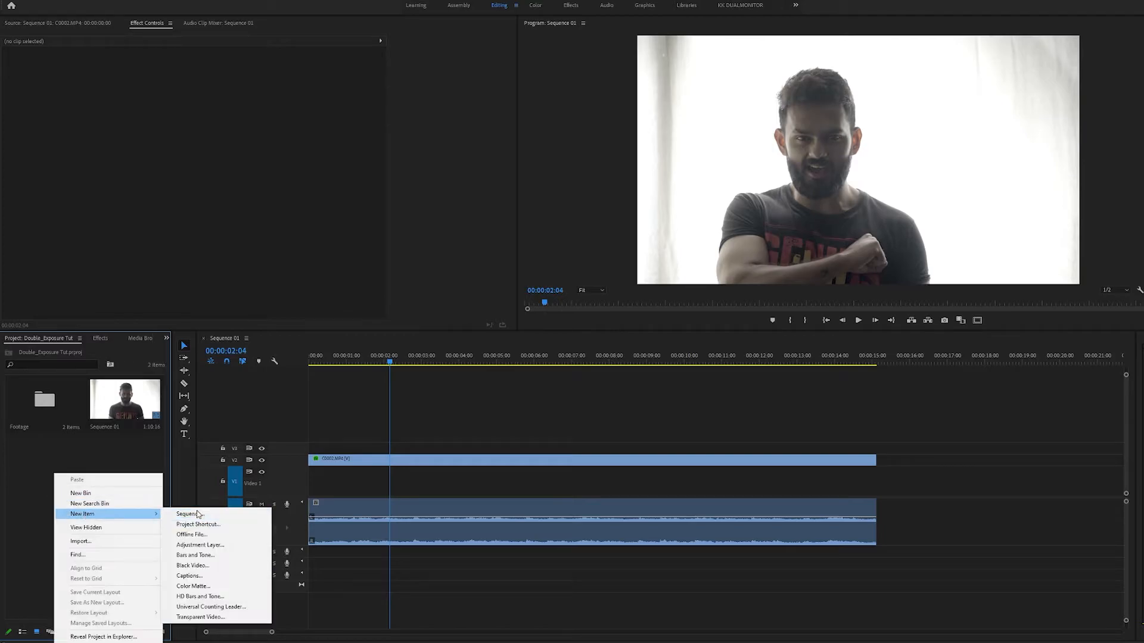
{"action": "left_click", "coordinate": [205, 586]}
{"action": "left_click", "coordinate": [575, 332]}
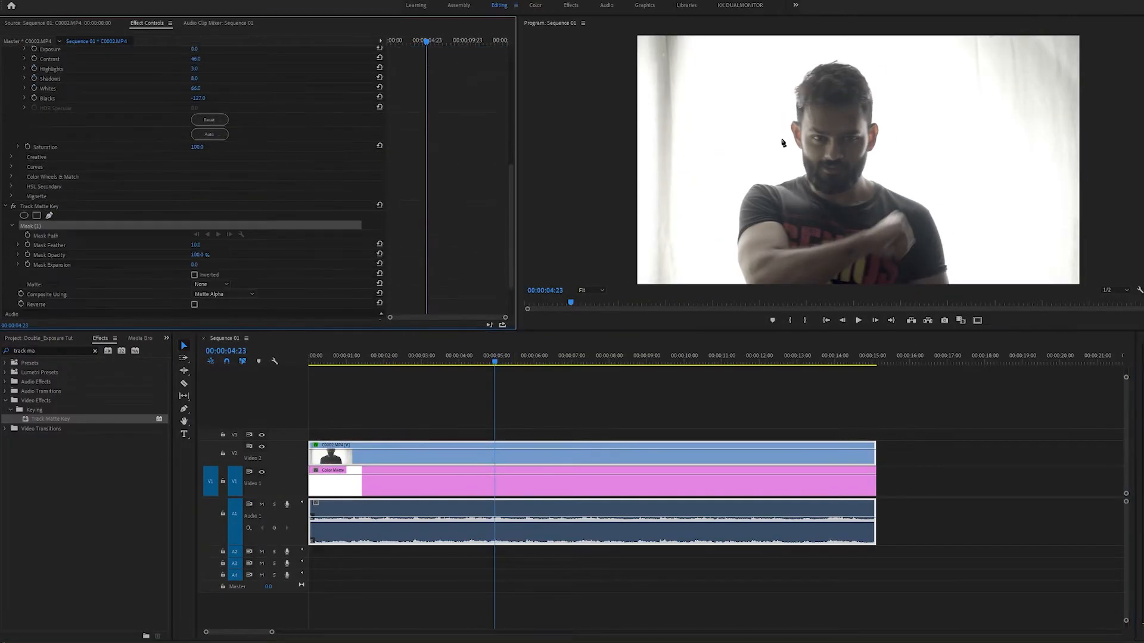
Zoom out the preview and scrub frame by frame to check and reshape the mask
{"action": "left_click", "coordinate": [591, 322]}
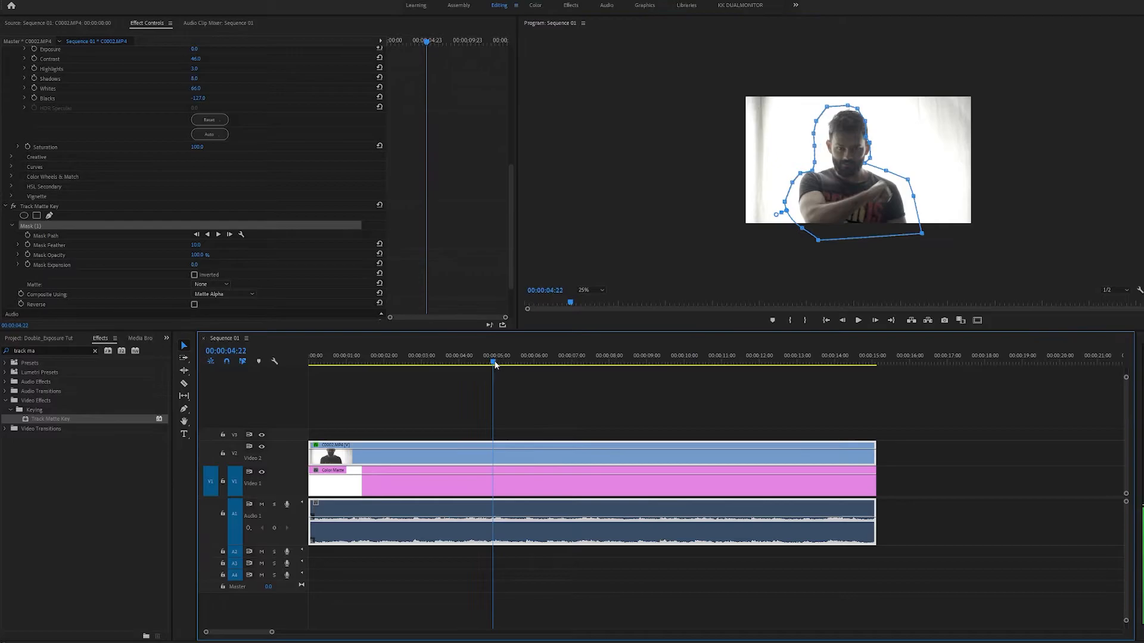
{"action": "left_click_drag", "start_coordinate": [475, 359], "coordinate": [519, 367]}
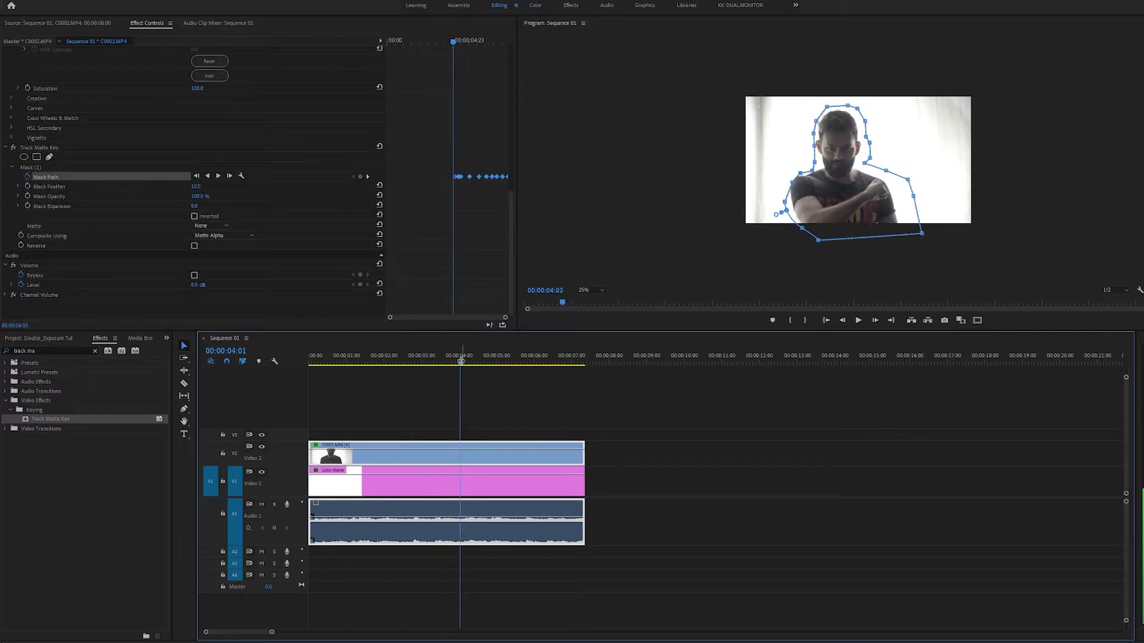
{"action": "left_click_drag", "start_coordinate": [460, 358], "coordinate": [412, 358]}
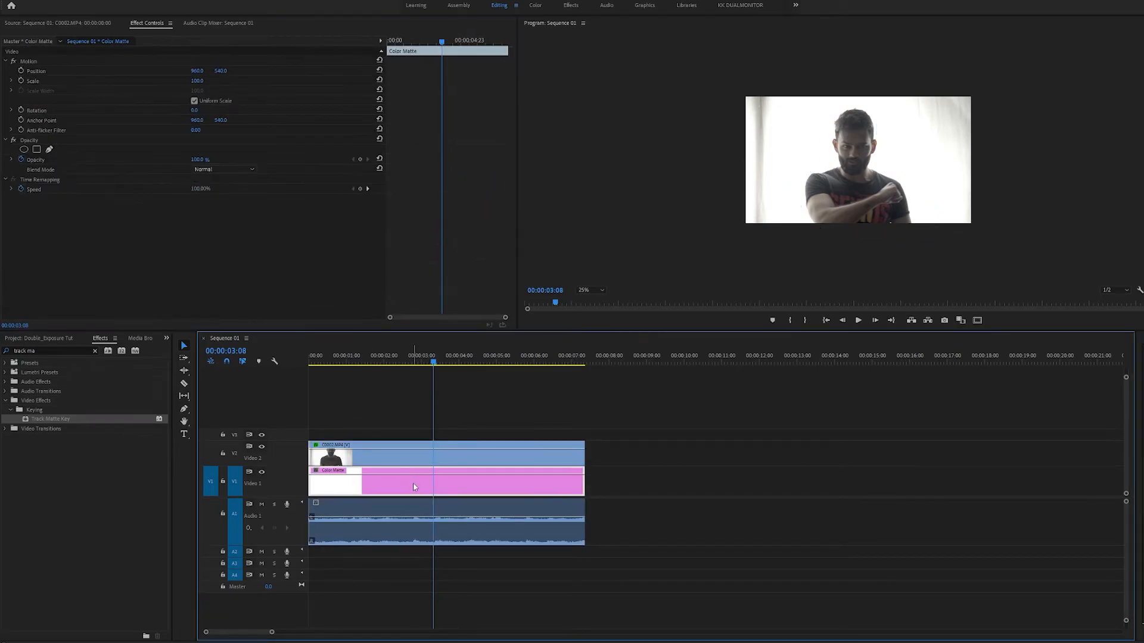
Duplicate the color matte onto V3 and hide that track's output
{"action": "left_click_drag", "start_coordinate": [411, 486], "coordinate": [410, 435]}
{"action": "left_click", "coordinate": [411, 450]}
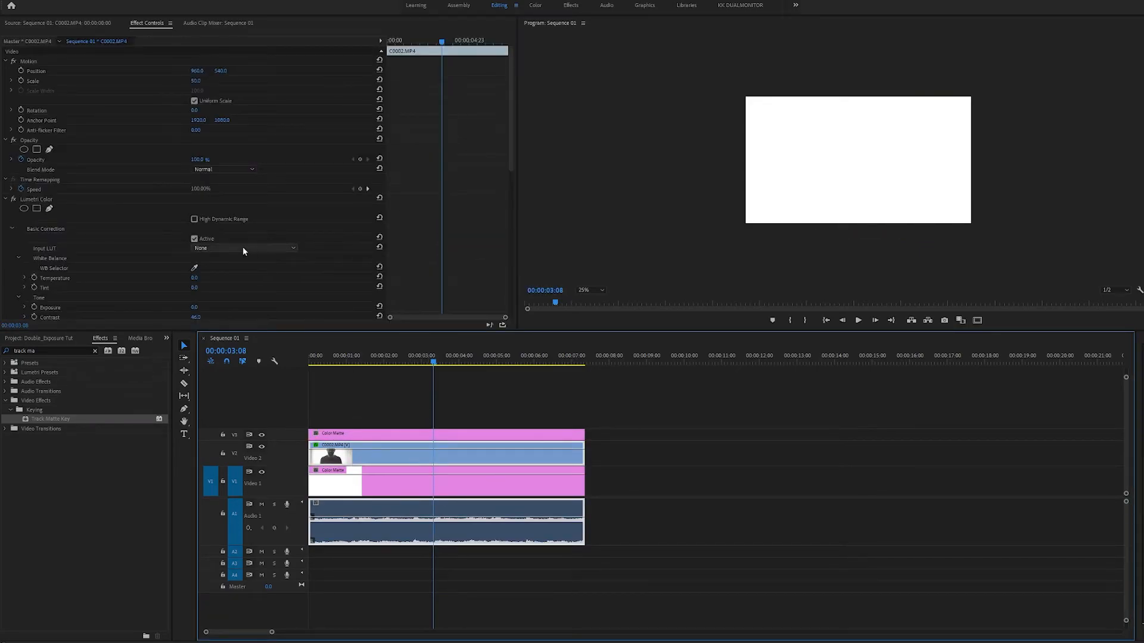
{"action": "left_click", "coordinate": [261, 436]}
{"action": "scroll", "coordinate": [215, 259], "scroll_direction": "down", "scroll_amount": 3}
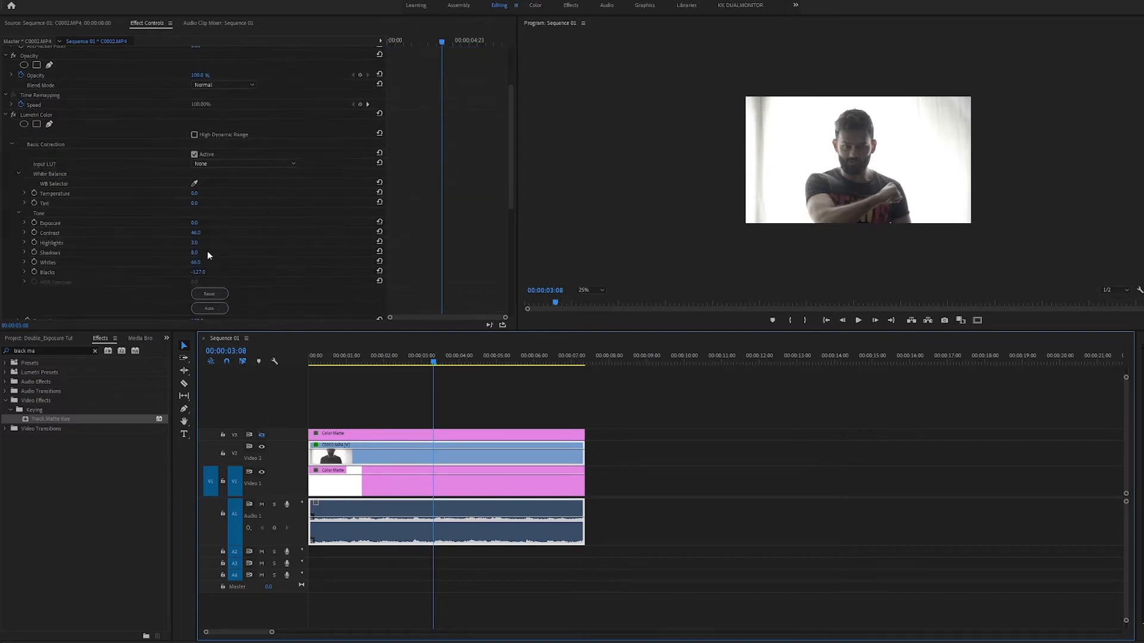
{"action": "scroll", "coordinate": [210, 233], "scroll_direction": "down", "scroll_amount": 3}
{"action": "scroll", "coordinate": [211, 233], "scroll_direction": "down", "scroll_amount": 3}
{"action": "scroll", "coordinate": [212, 231], "scroll_direction": "down", "scroll_amount": 2}
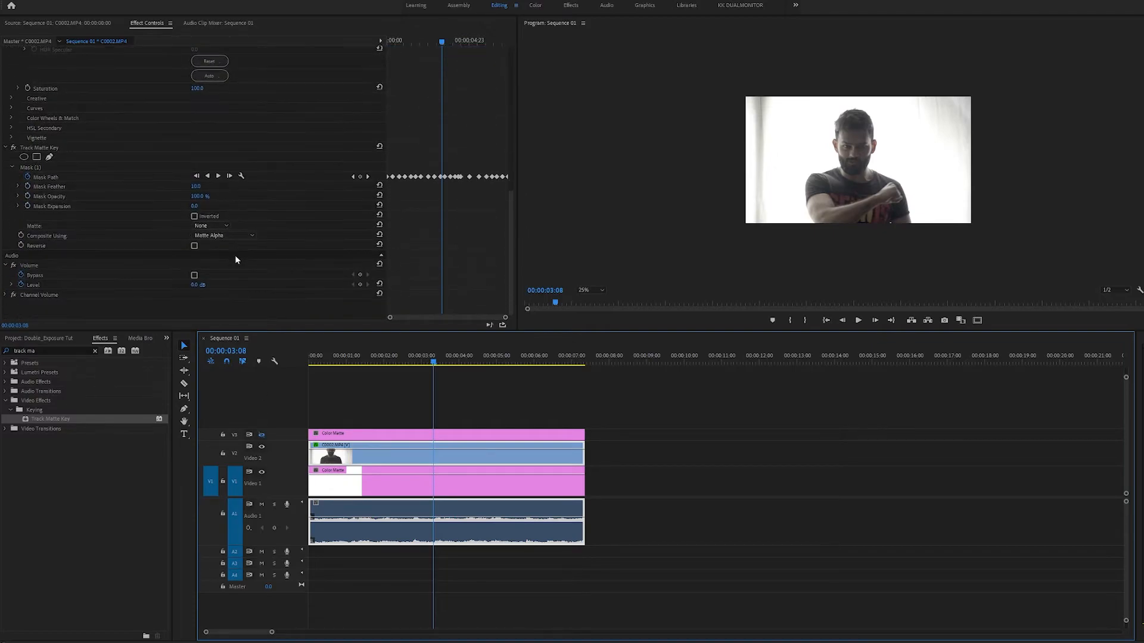
Set Track Matte Key's matte to Video 3 with Matte Luma compositing and preview the result
{"action": "left_click", "coordinate": [212, 229]}
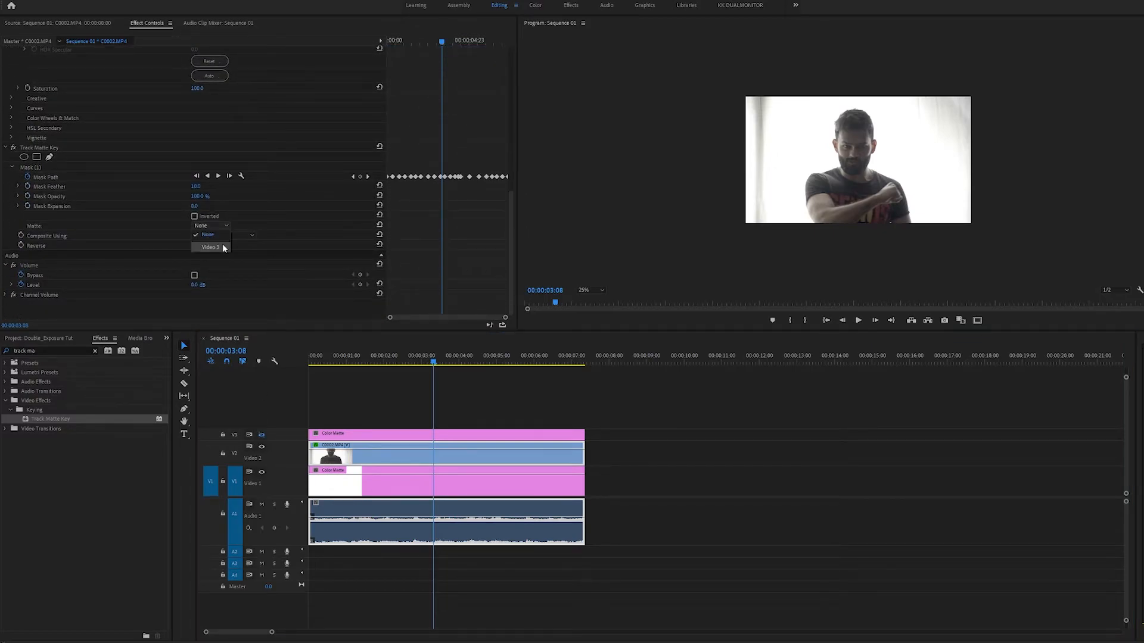
{"action": "left_click", "coordinate": [223, 245]}
{"action": "left_click", "coordinate": [226, 239]}
{"action": "left_click", "coordinate": [230, 254]}
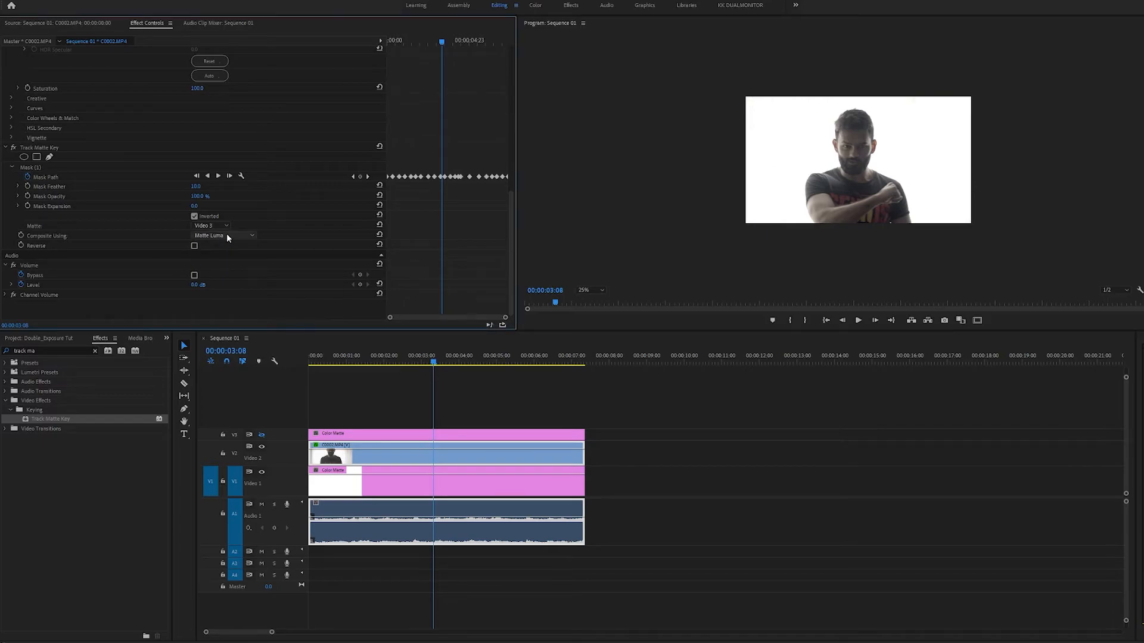
{"action": "left_click", "coordinate": [483, 390]}
{"action": "left_click_drag", "start_coordinate": [425, 362], "coordinate": [399, 362]}
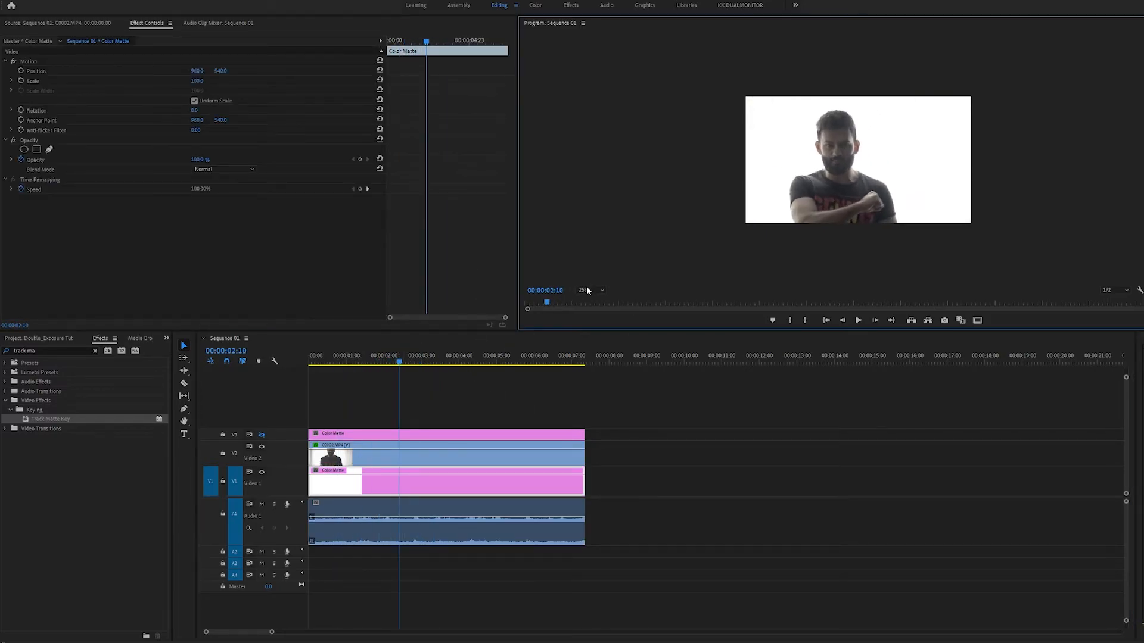
Play the composited sequence through from the start and save the project
{"action": "left_click", "coordinate": [662, 434]}
{"action": "key", "text": "space"}
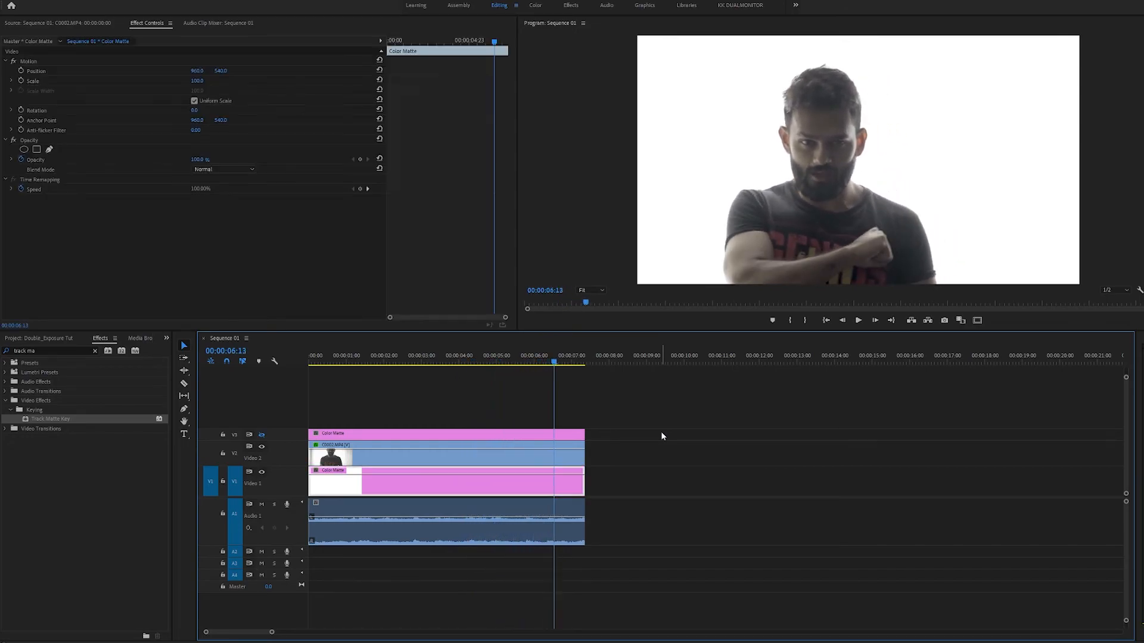
{"action": "key", "text": "space"}
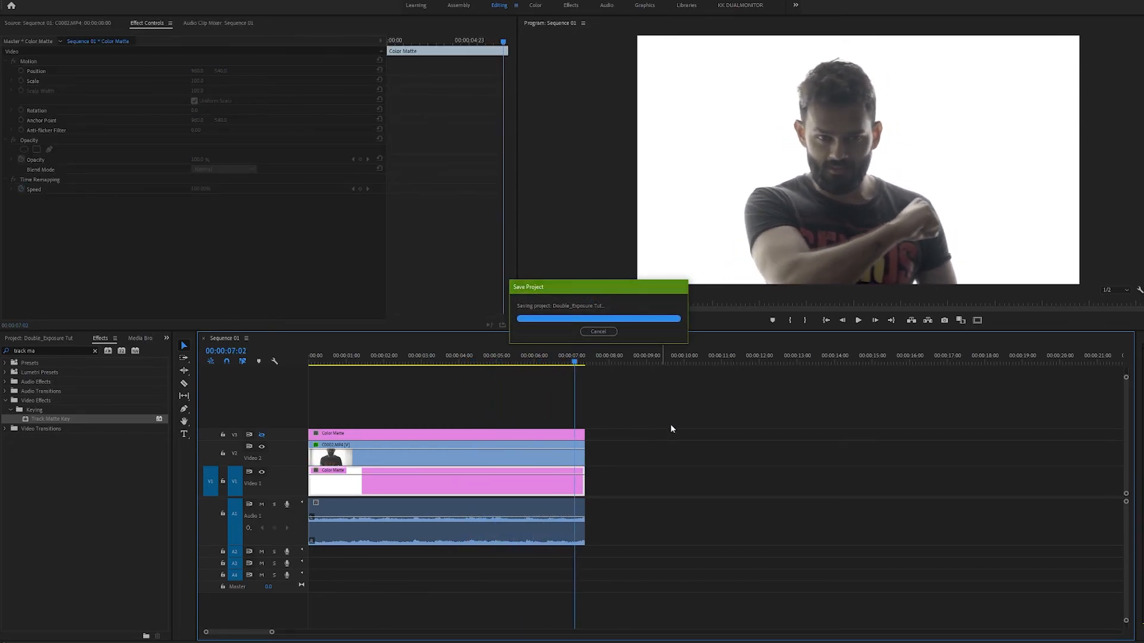